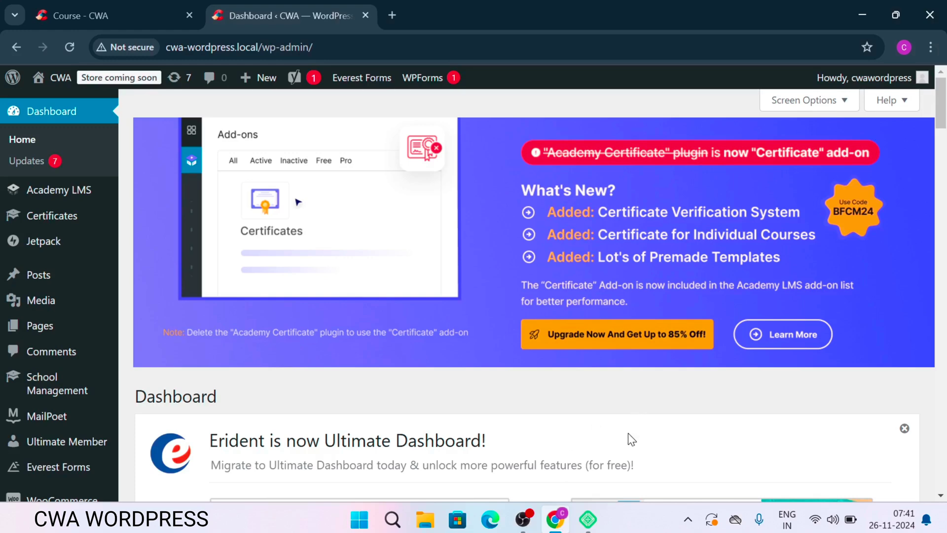
# Step: Open the live site's HOME page, dismiss the video popup and look over the page layout and its forms
pyautogui.click(98, 18)
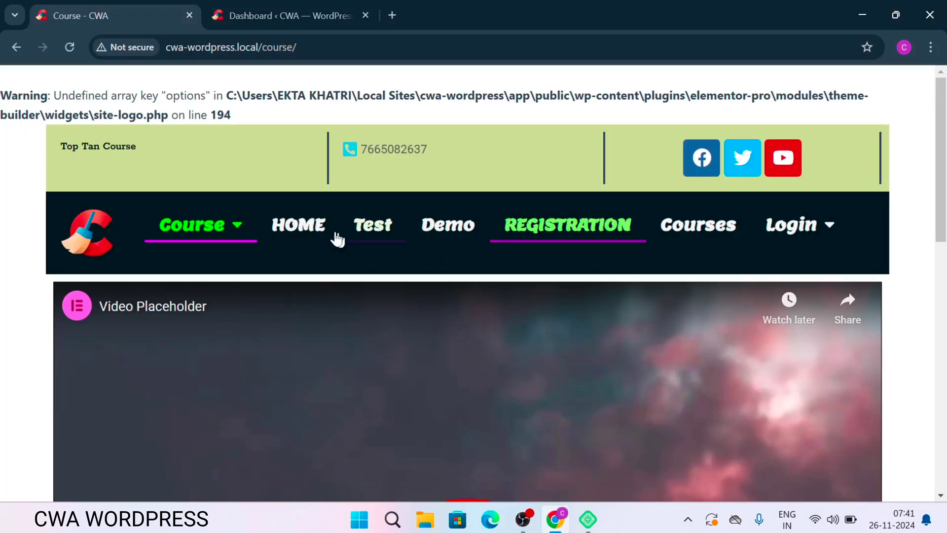
pyautogui.click(303, 232)
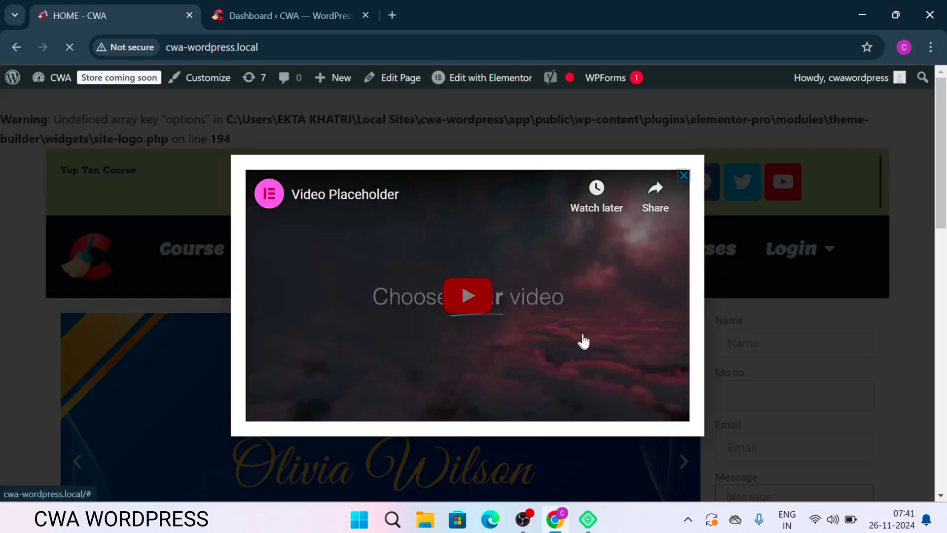
pyautogui.click(684, 175)
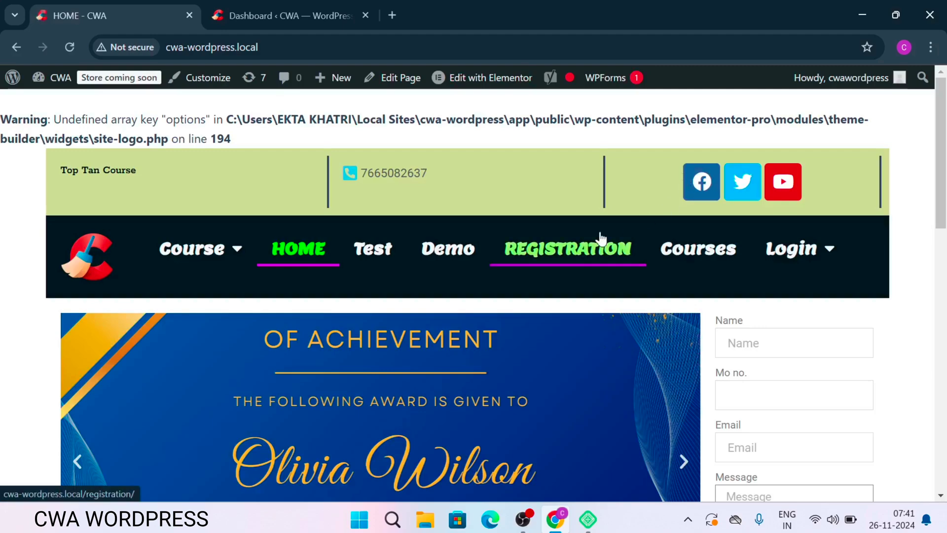
pyautogui.scroll(-15, 598, 237)
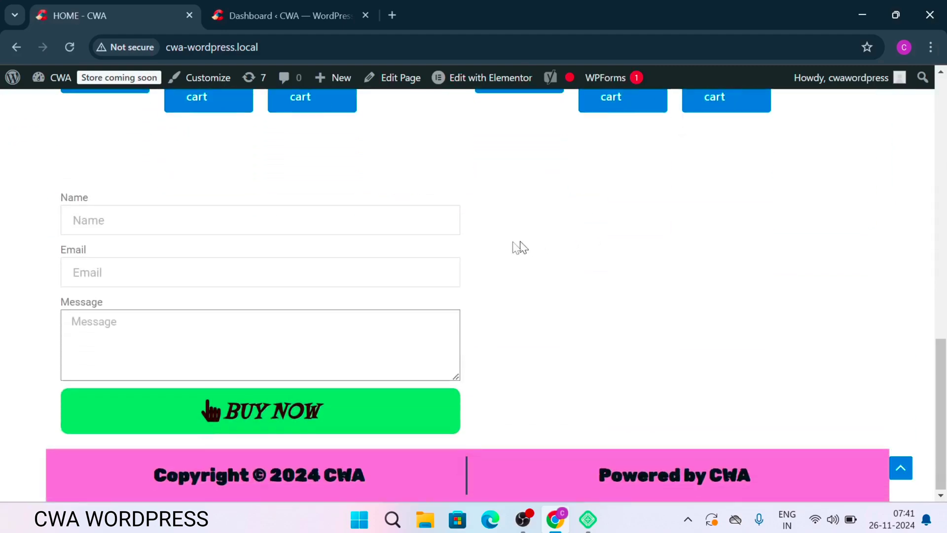
pyautogui.scroll(15, 518, 247)
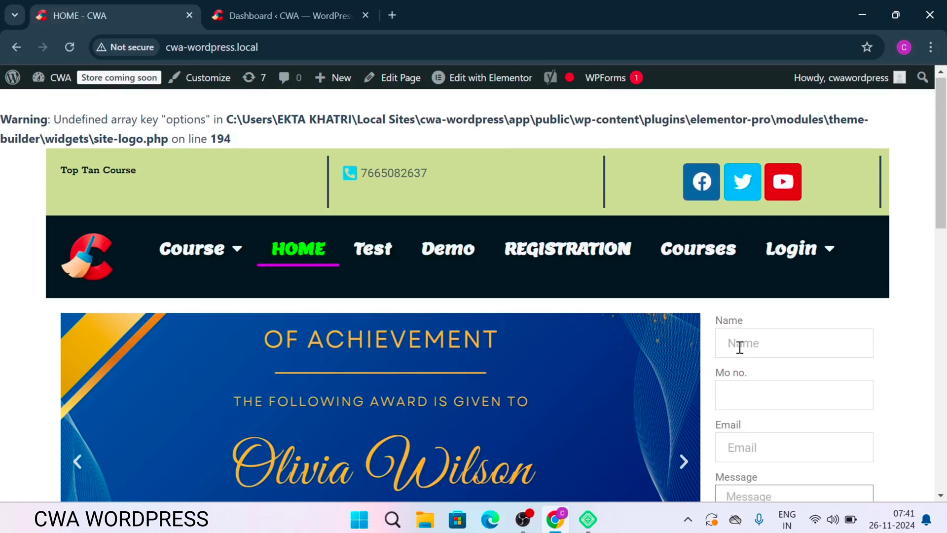
pyautogui.scroll(-3, 736, 424)
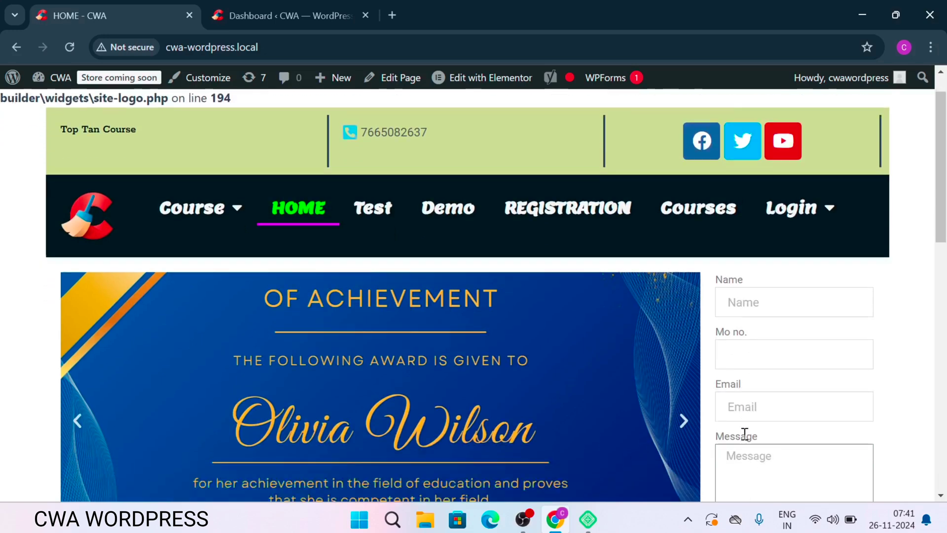
pyautogui.scroll(2, 768, 397)
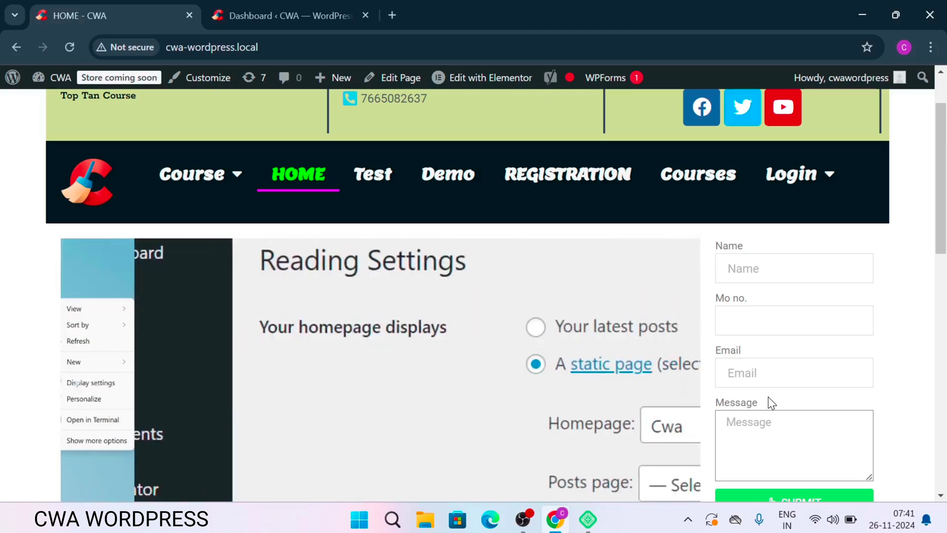
# Step: From the WordPress admin's list of pages, open the HOME front page for editing with Elementor
pyautogui.click(275, 20)
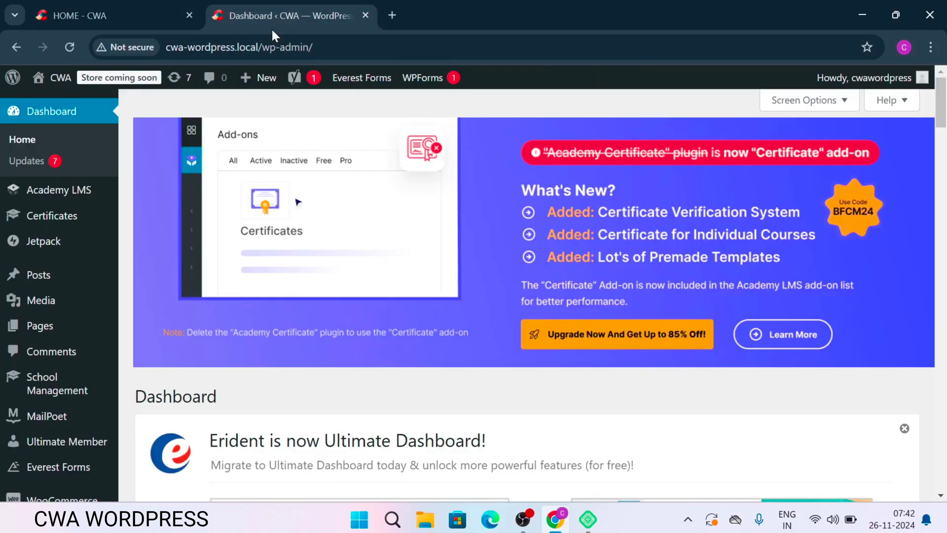
pyautogui.click(43, 327)
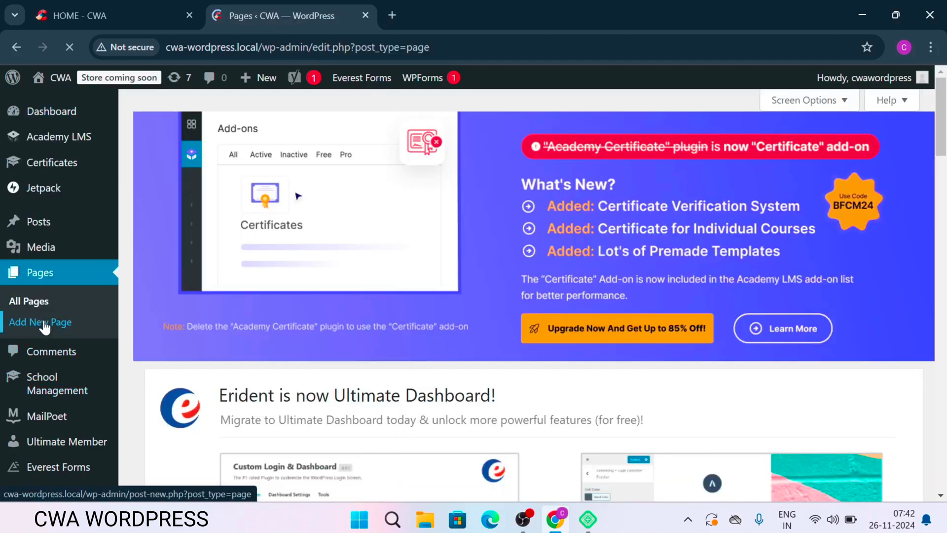
pyautogui.scroll(-15, 276, 329)
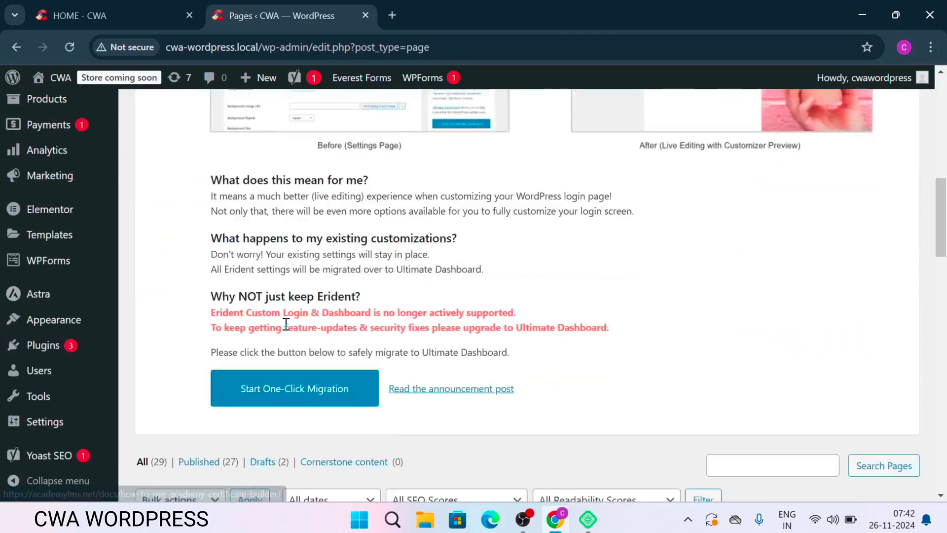
pyautogui.scroll(-3, 286, 323)
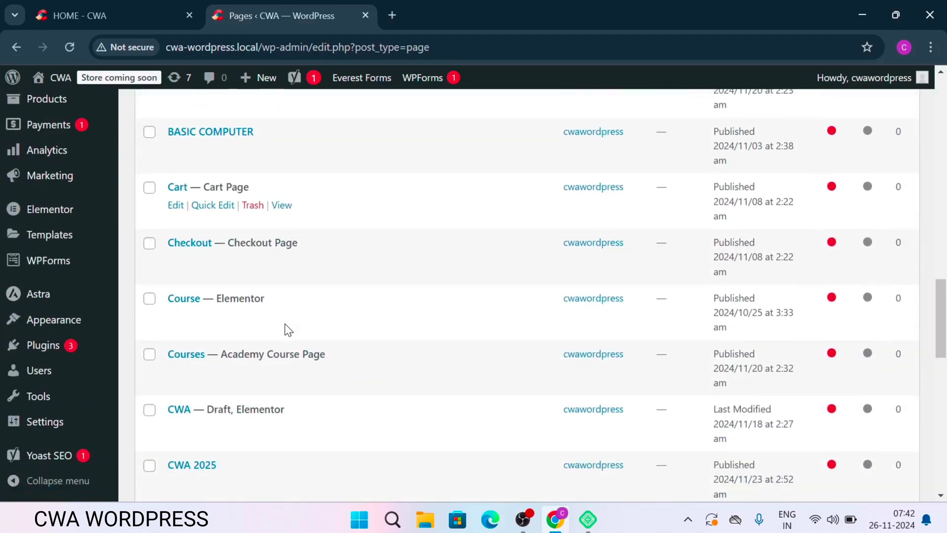
pyautogui.scroll(-2, 271, 322)
pyautogui.scroll(-3, 271, 328)
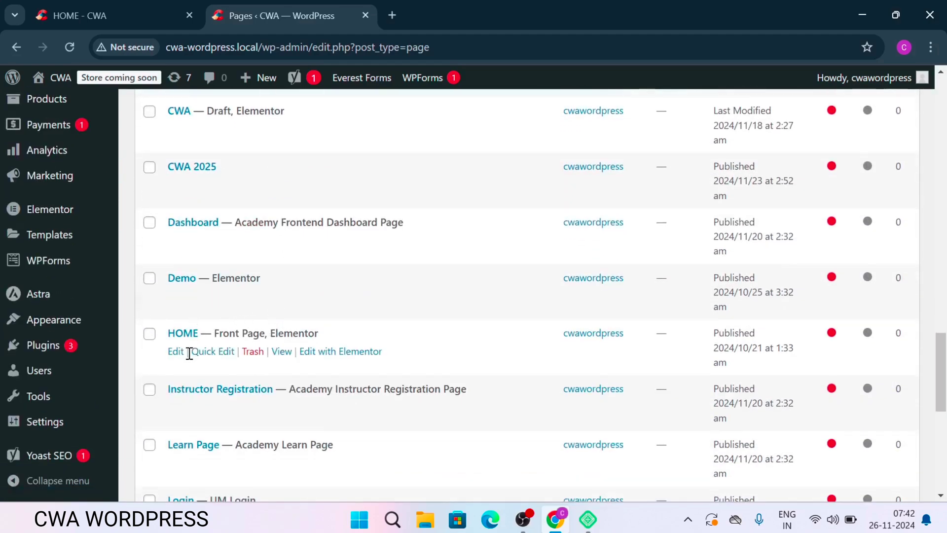
pyautogui.click(334, 352)
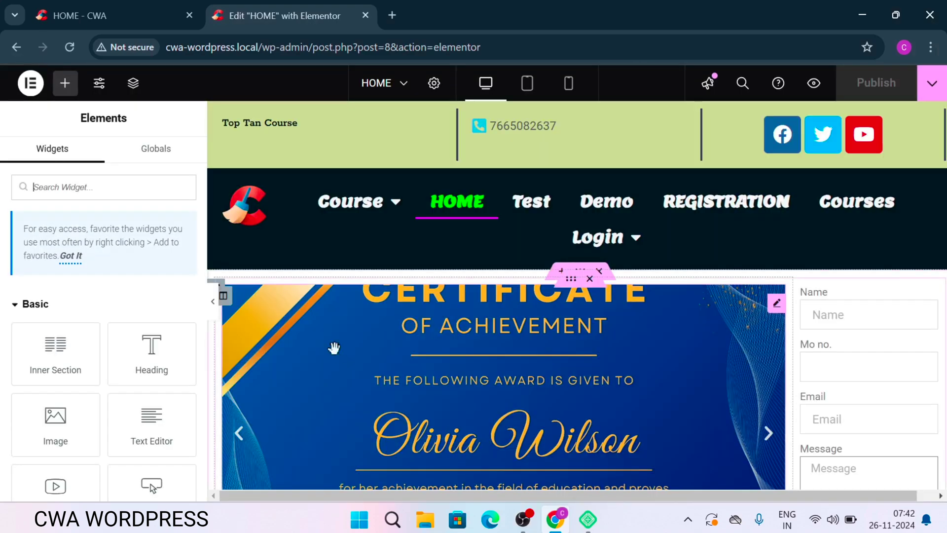
# Step: Add a single-column section below the BUY NOW form and place a Heading widget in it
pyautogui.scroll(-12, 328, 281)
pyautogui.scroll(5, 425, 325)
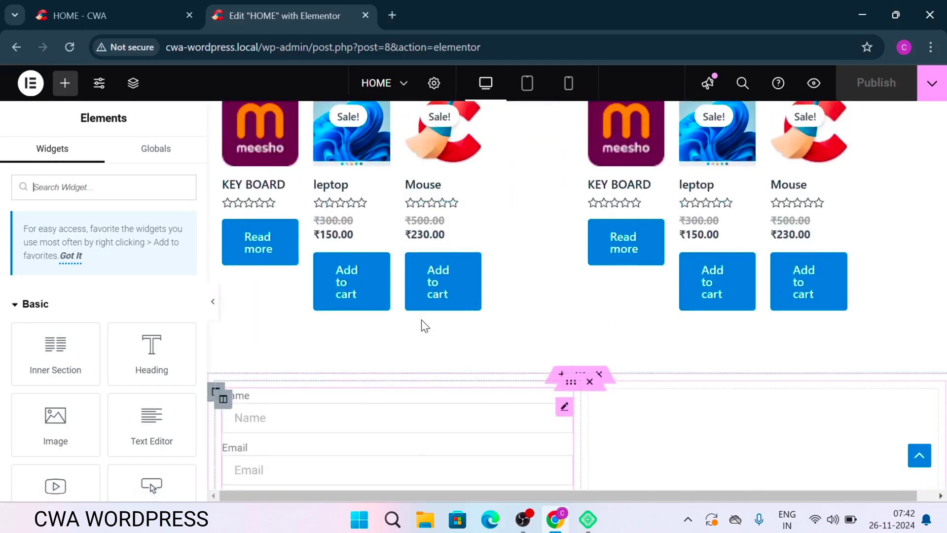
pyautogui.scroll(-6, 424, 326)
pyautogui.scroll(2, 465, 180)
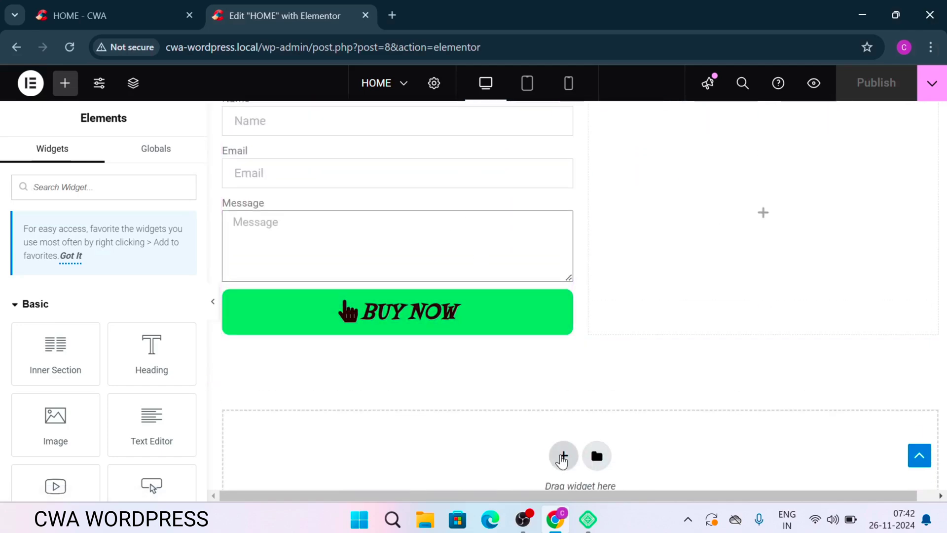
pyautogui.click(563, 456)
pyautogui.scroll(-3, 542, 419)
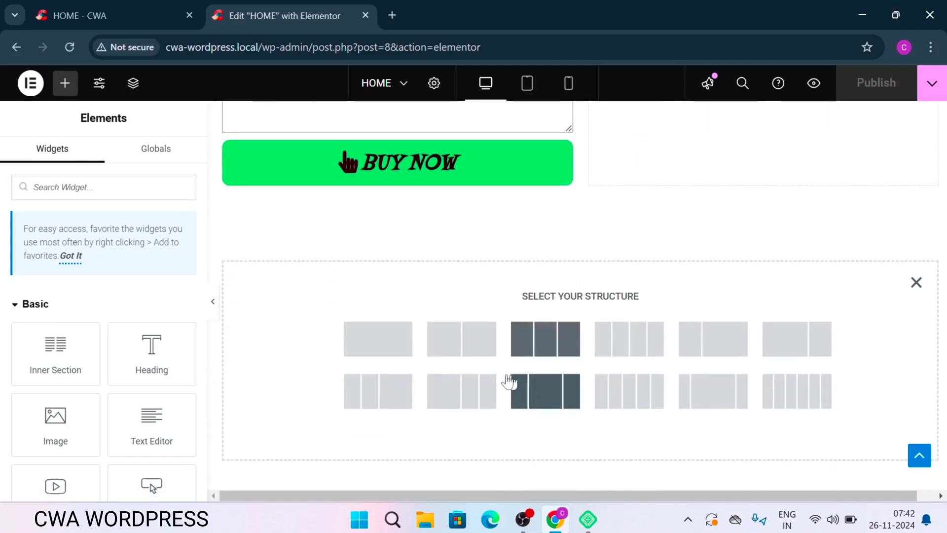
pyautogui.click(369, 349)
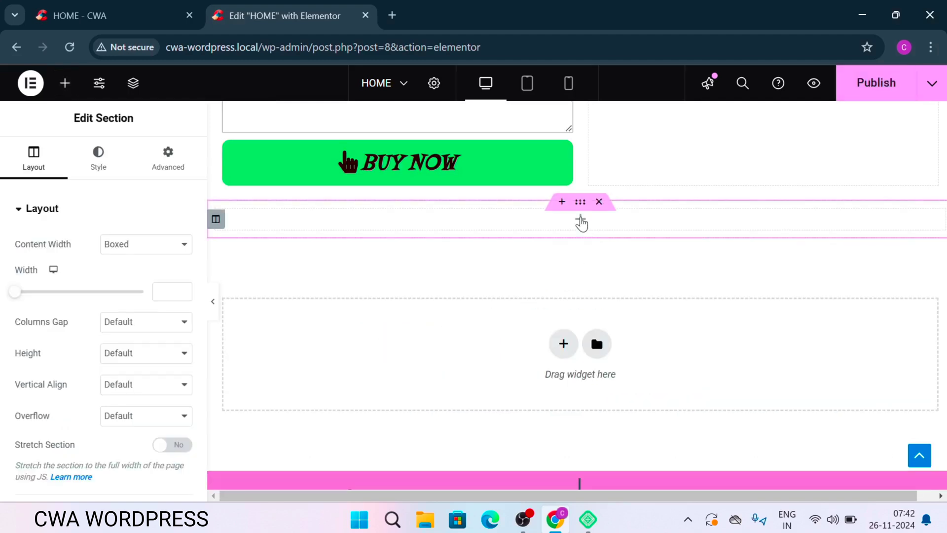
pyautogui.click(580, 220)
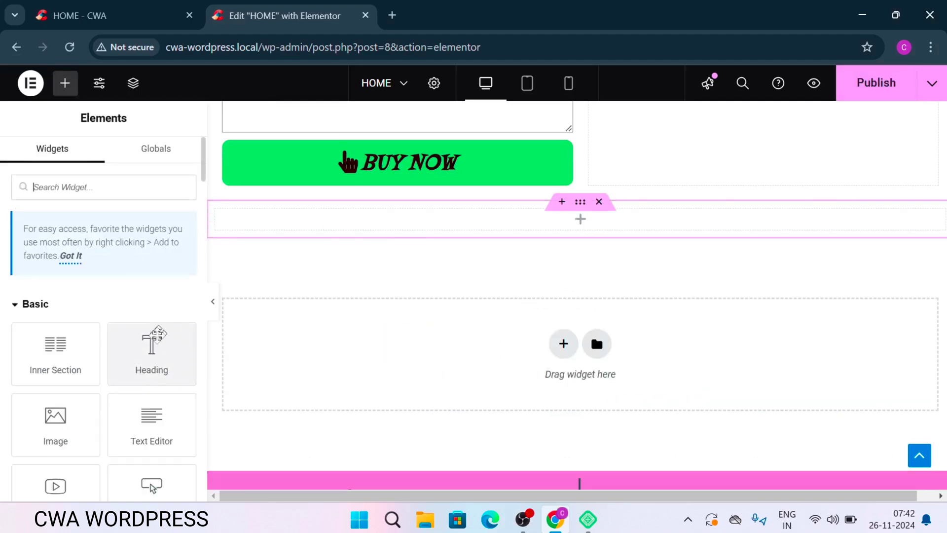
pyautogui.moveTo(168, 355); pyautogui.dragTo(591, 238)
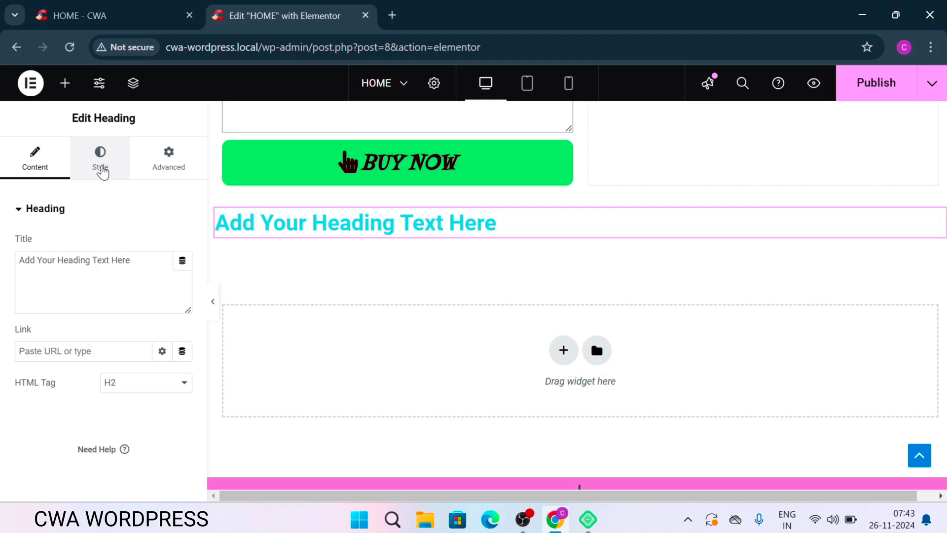
# Step: Set the new heading's font family to Rubik Broken Fax in its typography settings
pyautogui.click(101, 168)
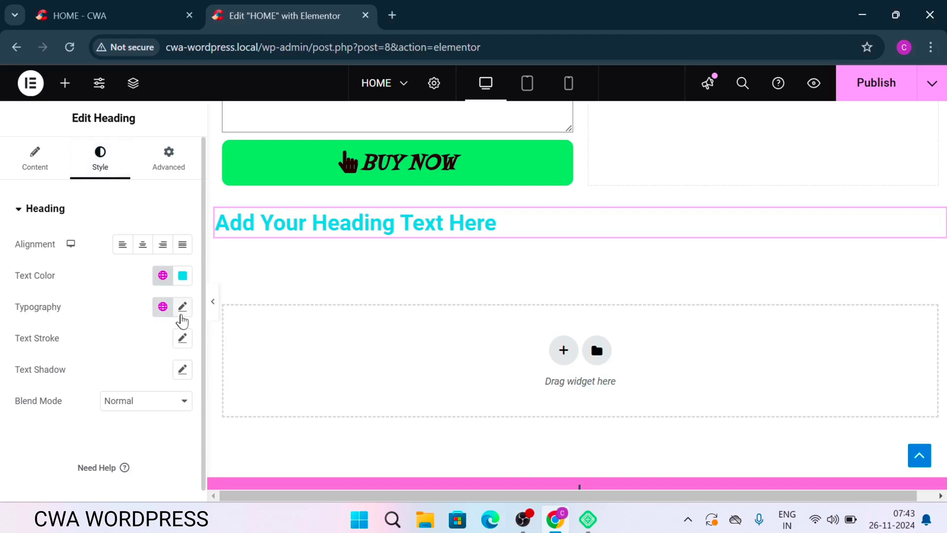
pyautogui.click(182, 306)
pyautogui.scroll(-3, 180, 319)
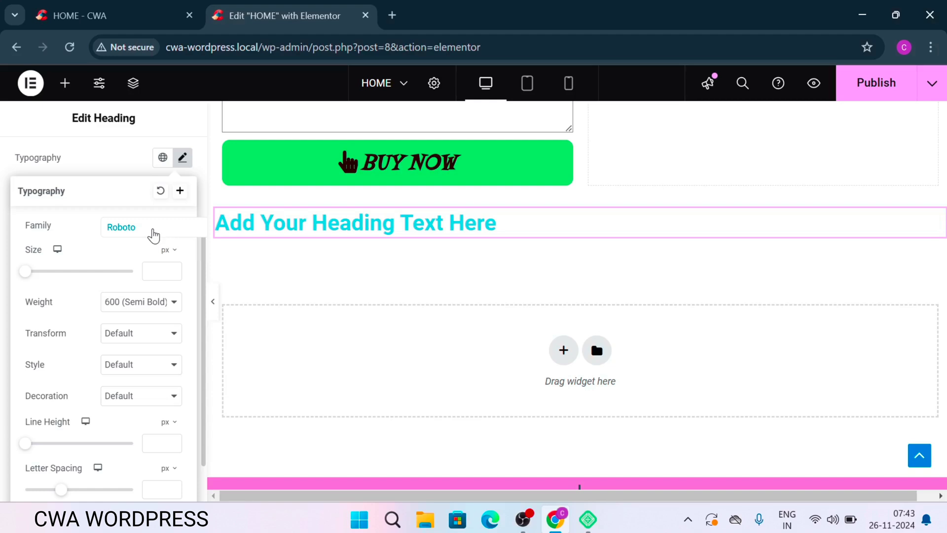
pyautogui.click(153, 231)
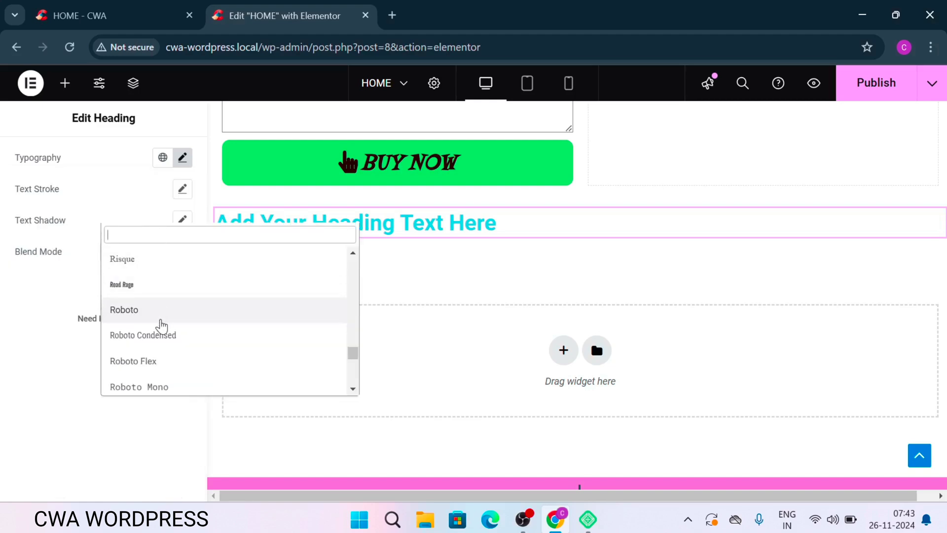
pyautogui.scroll(-10, 160, 326)
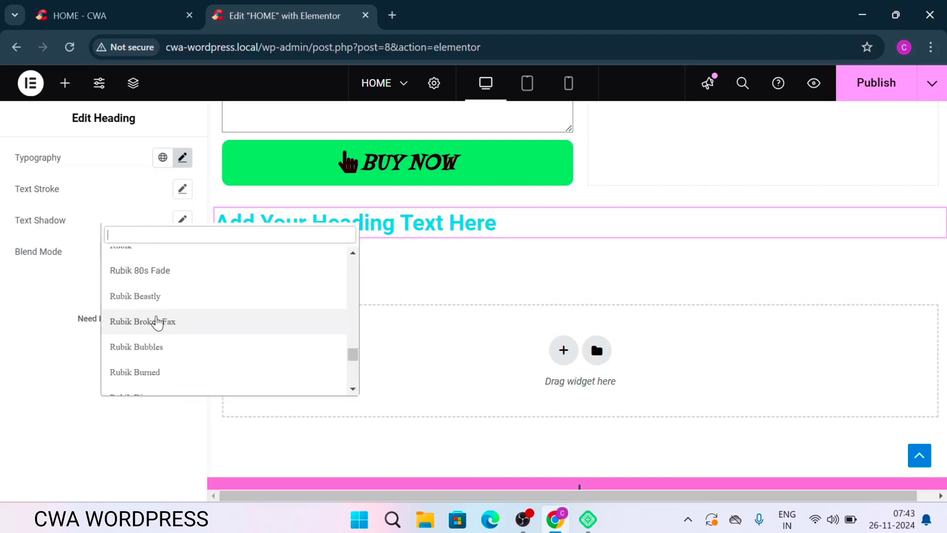
pyautogui.click(160, 322)
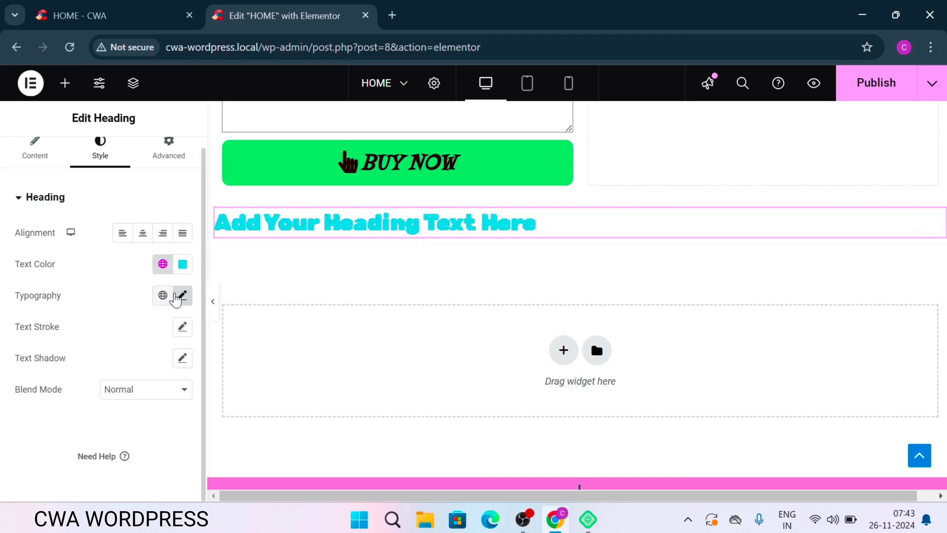
# Step: Change the heading's font family to Source Serif Pro
pyautogui.click(182, 295)
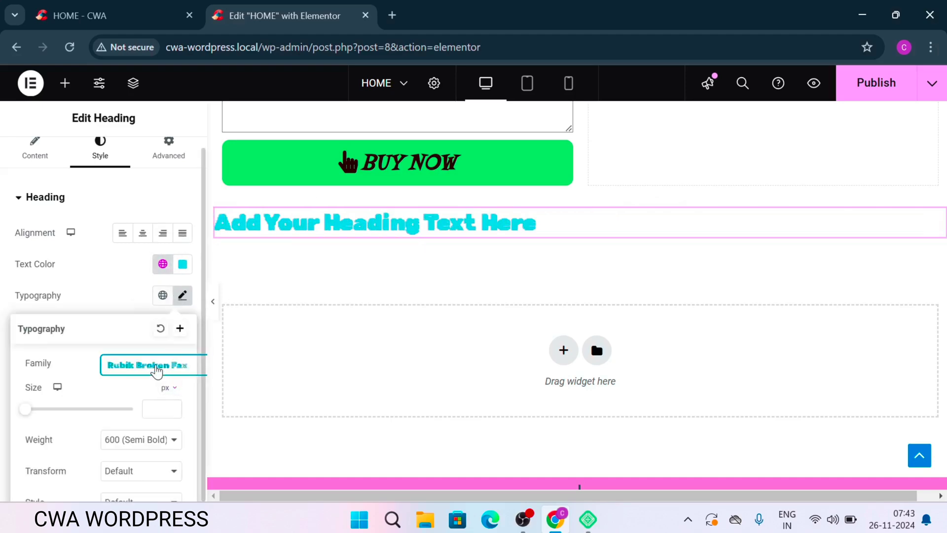
pyautogui.click(157, 371)
pyautogui.scroll(-10, 152, 321)
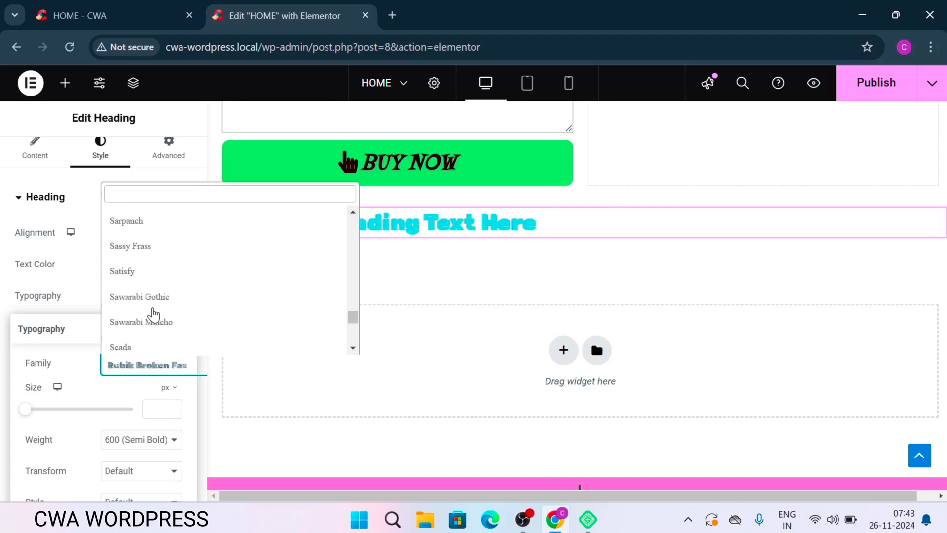
pyautogui.scroll(-15, 154, 314)
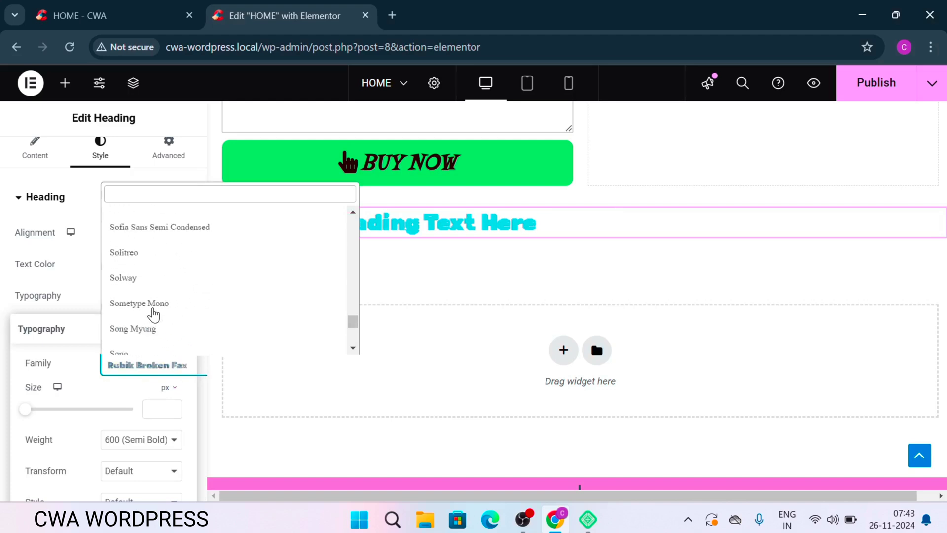
pyautogui.scroll(-5, 154, 314)
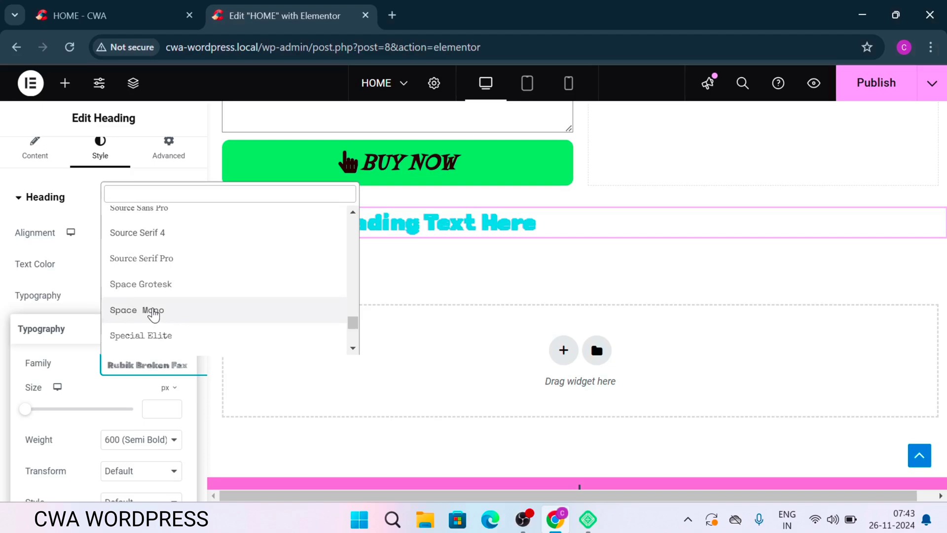
pyautogui.click(160, 261)
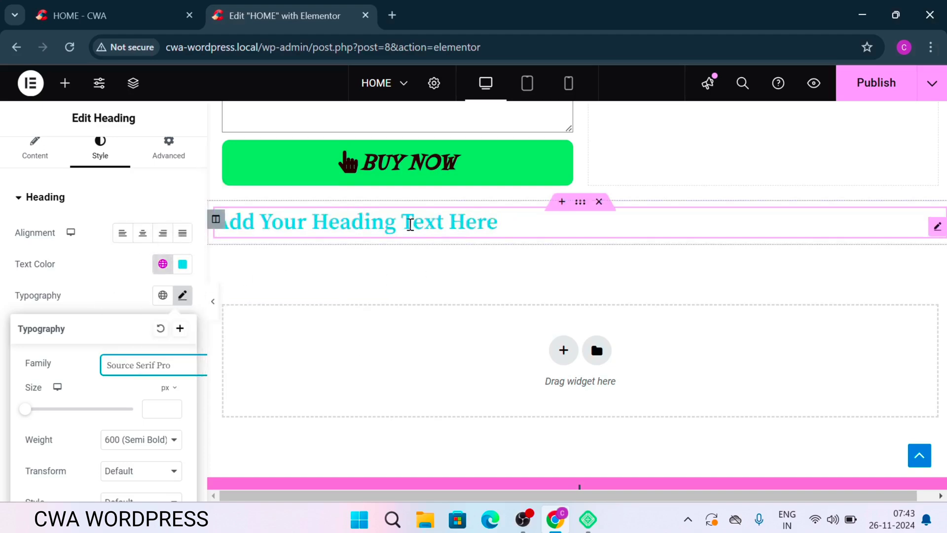
# Step: Set the heading's font size to 40 px
pyautogui.scroll(-2, 97, 370)
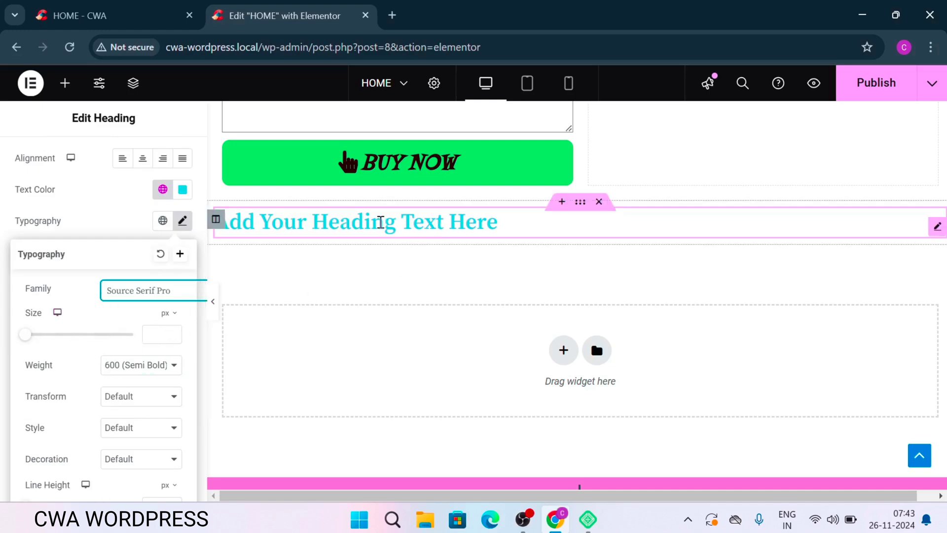
pyautogui.click(173, 332)
pyautogui.moveTo(173, 336); pyautogui.dragTo(173, 336)
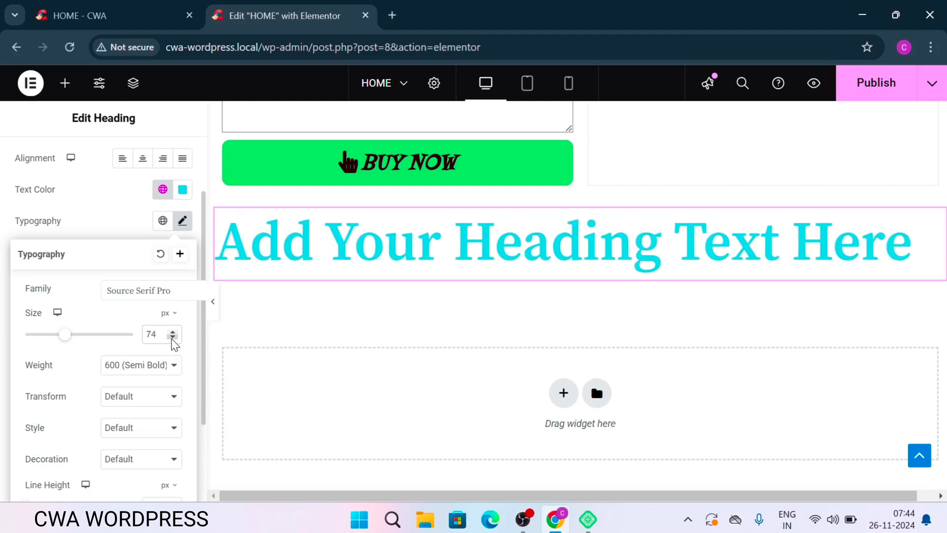
pyautogui.moveTo(173, 339); pyautogui.dragTo(172, 339)
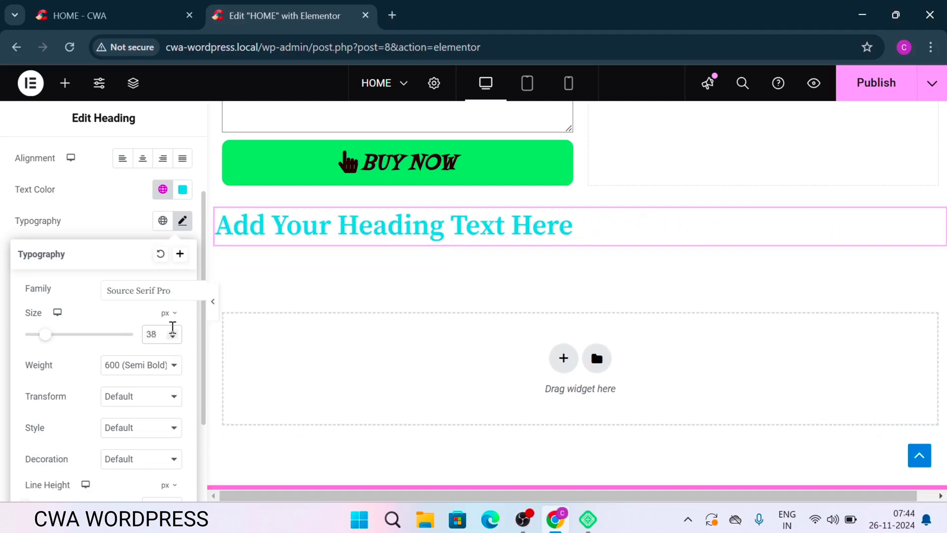
pyautogui.click(172, 331)
pyautogui.click(173, 331)
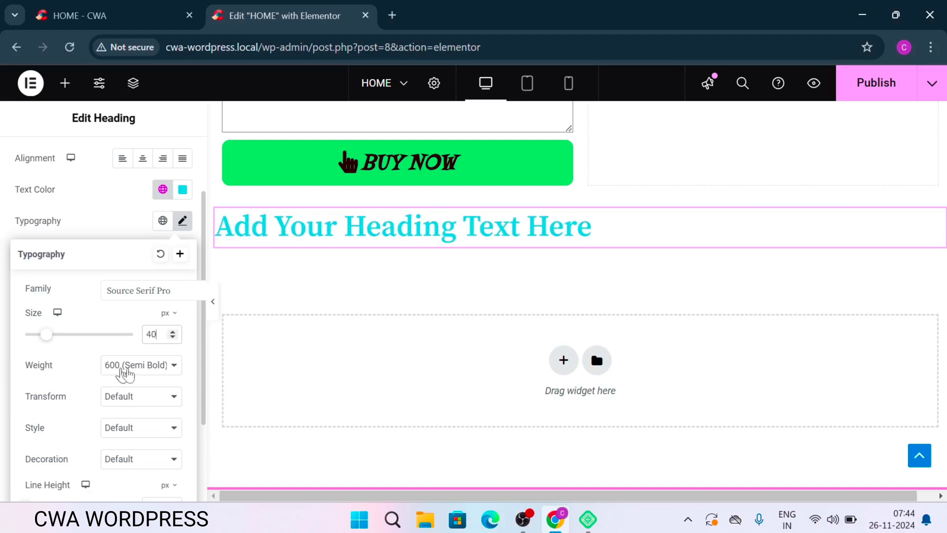
# Step: Set the heading's font weight to 700 (Bold) in its typography settings
pyautogui.scroll(-2, 126, 375)
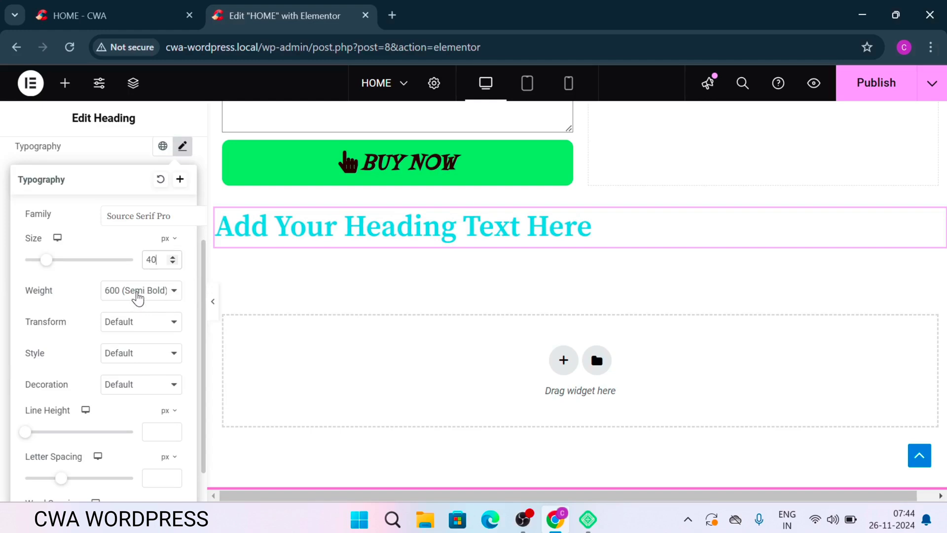
pyautogui.click(138, 291)
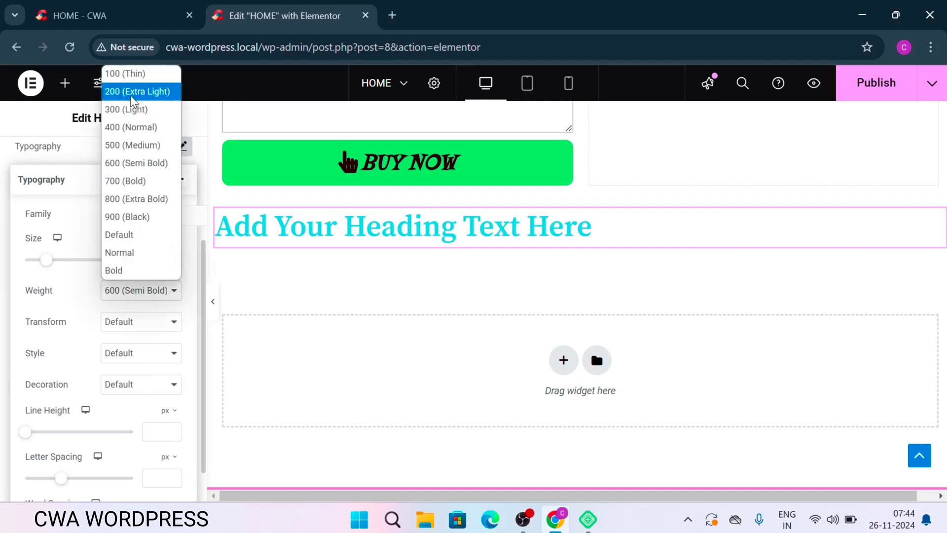
pyautogui.click(139, 188)
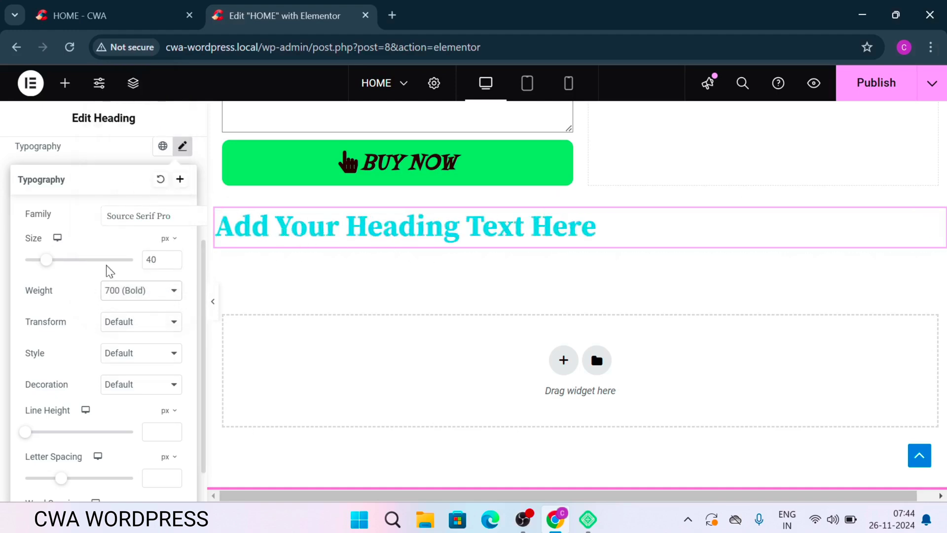
# Step: Set the heading's text transform to Uppercase
pyautogui.scroll(-1, 110, 272)
pyautogui.click(143, 279)
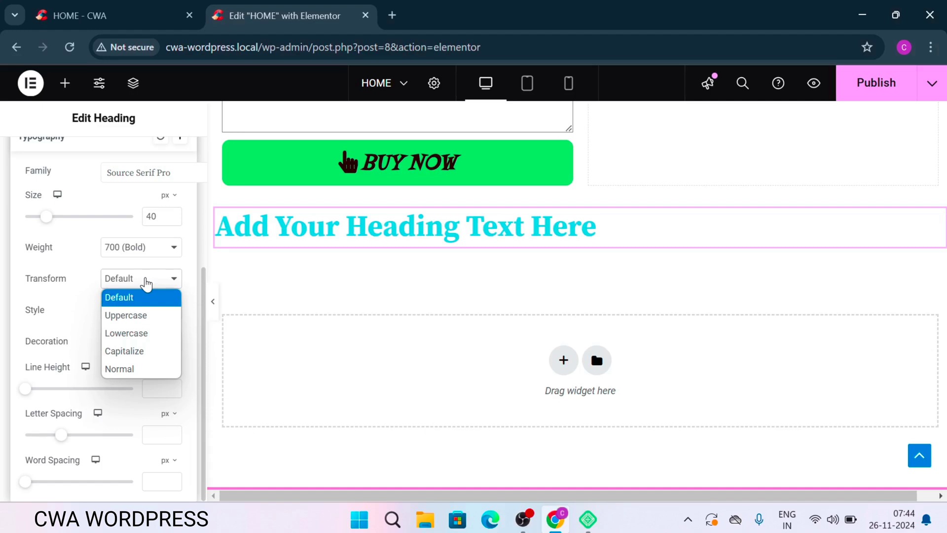
pyautogui.click(141, 318)
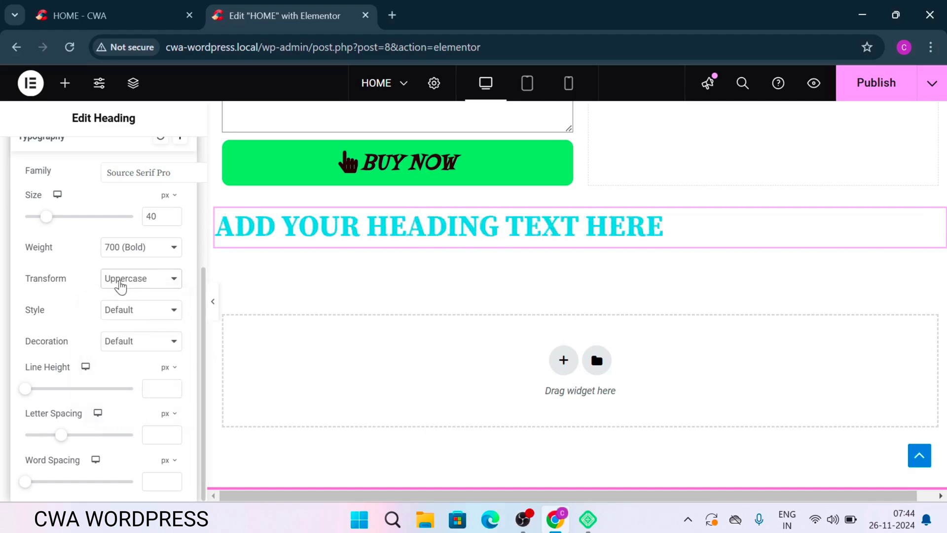
# Step: Try the Lowercase, Capitalize and Normal text transforms on the heading and return it to Uppercase
pyautogui.click(120, 286)
pyautogui.click(131, 332)
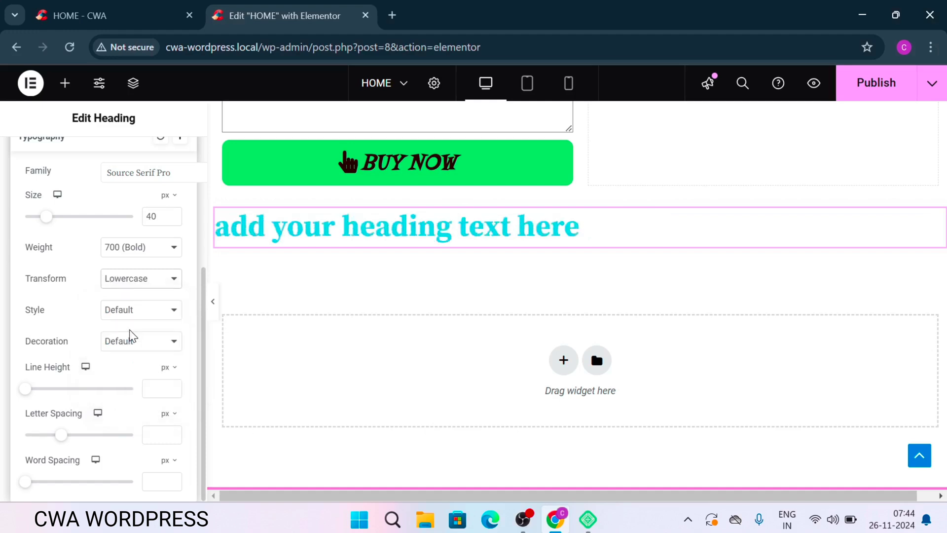
pyautogui.click(158, 281)
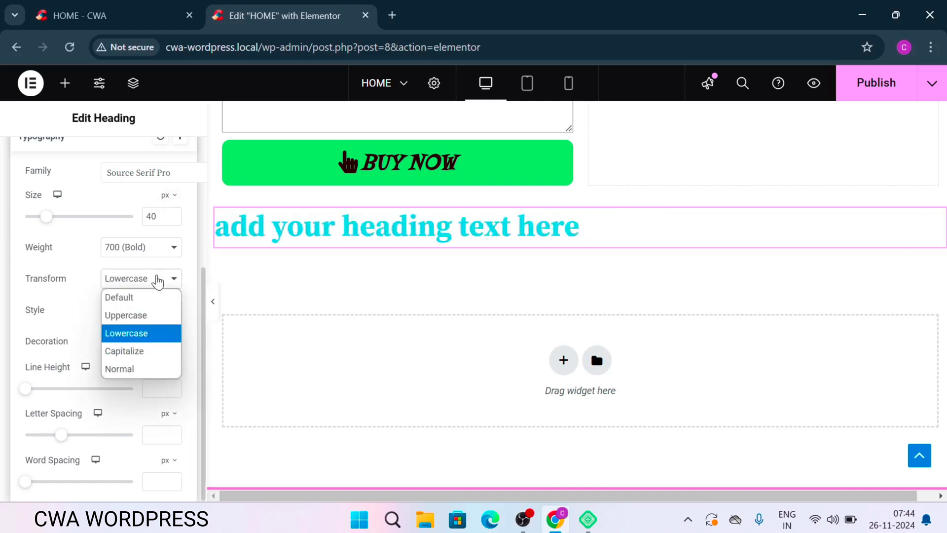
pyautogui.click(140, 352)
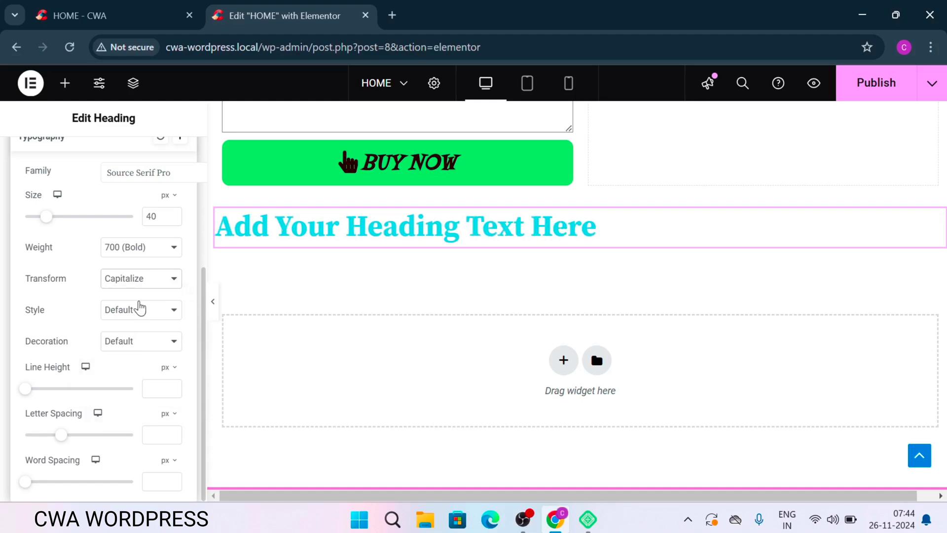
pyautogui.click(141, 284)
pyautogui.click(135, 370)
pyautogui.click(134, 285)
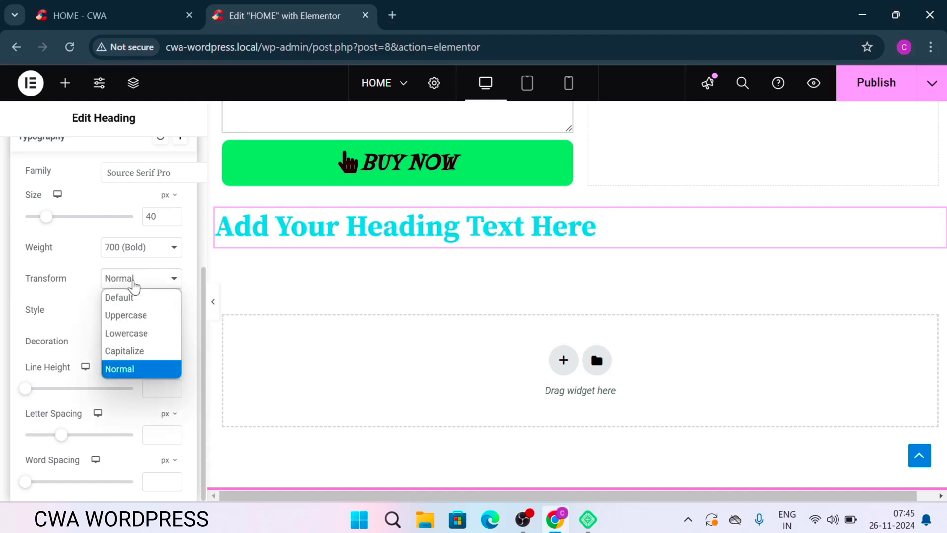
pyautogui.click(139, 318)
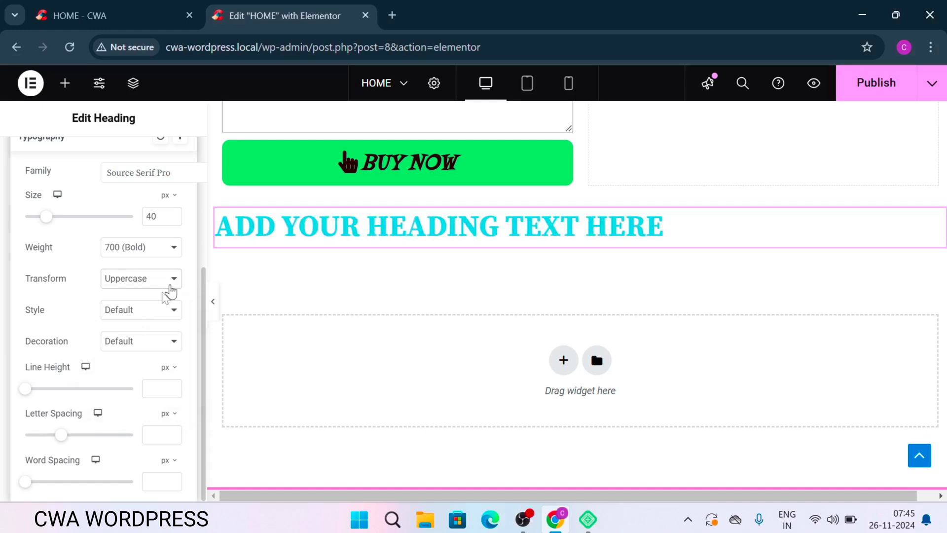
# Step: Try the Oblique and Italic font styles on the heading
pyautogui.click(149, 310)
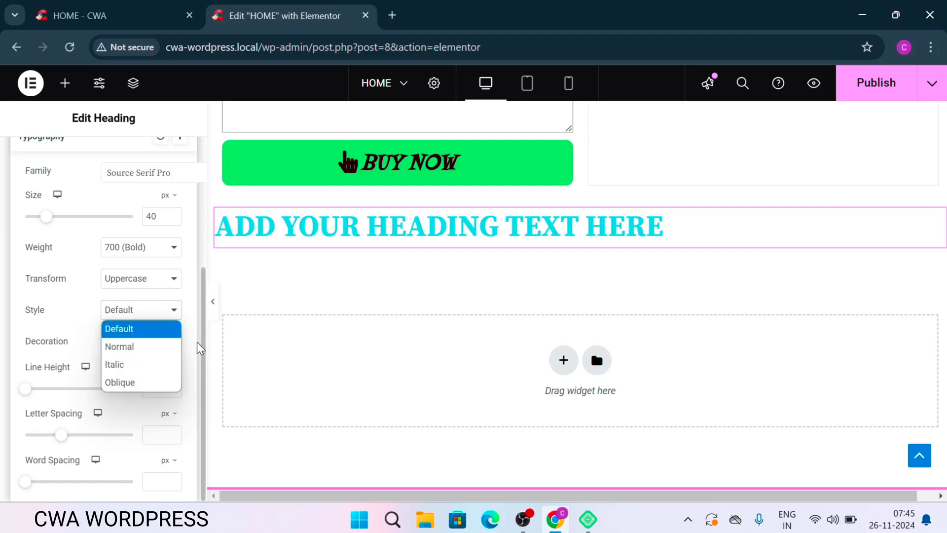
pyautogui.click(142, 382)
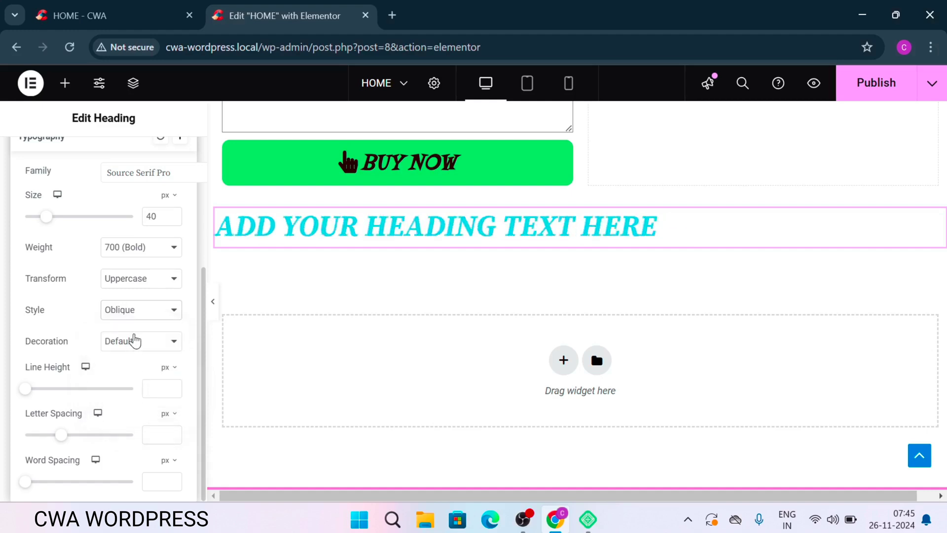
pyautogui.click(132, 340)
pyautogui.click(135, 311)
pyautogui.click(133, 364)
# Step: Set the heading's font style to Normal
pyautogui.click(134, 318)
pyautogui.click(131, 346)
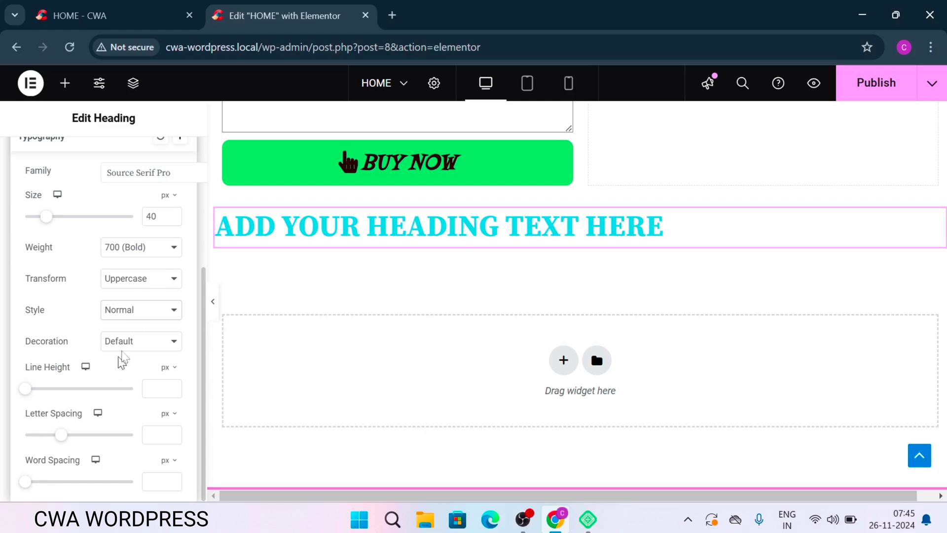
# Step: Try the Underline, Overline and Line Through decorations on the heading and return the decoration to Default
pyautogui.click(137, 345)
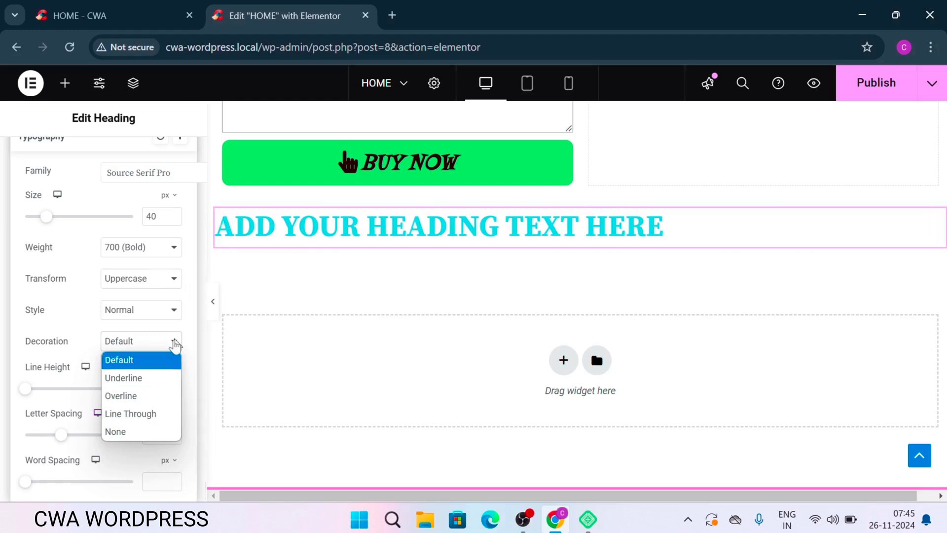
pyautogui.click(148, 382)
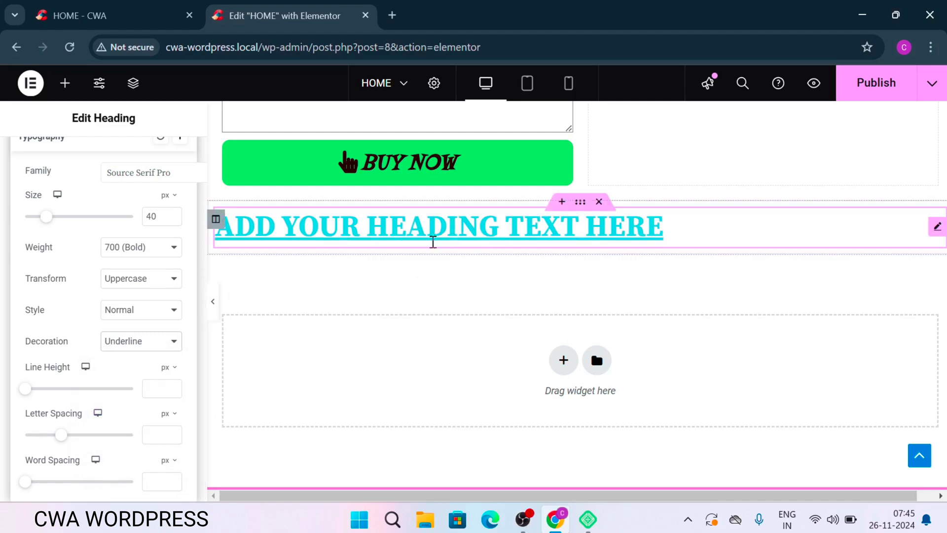
pyautogui.click(140, 345)
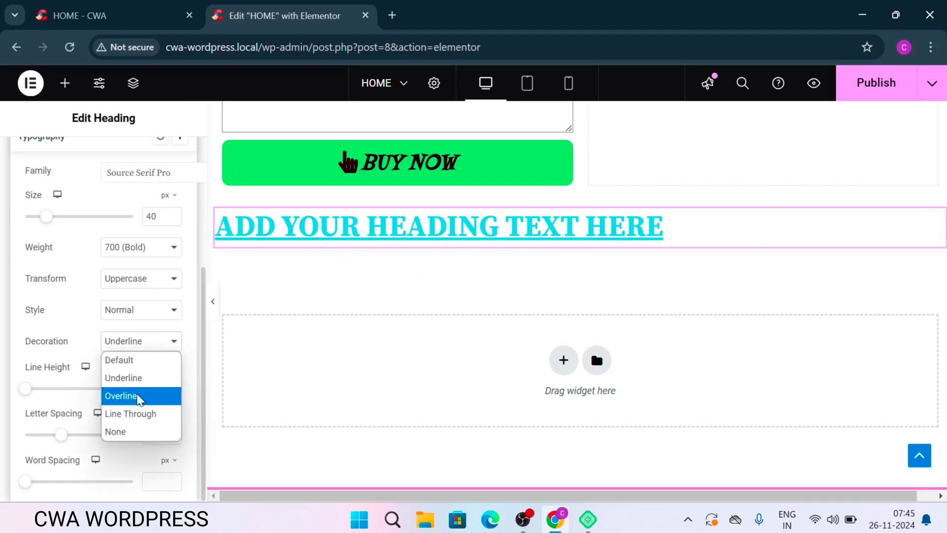
pyautogui.click(139, 397)
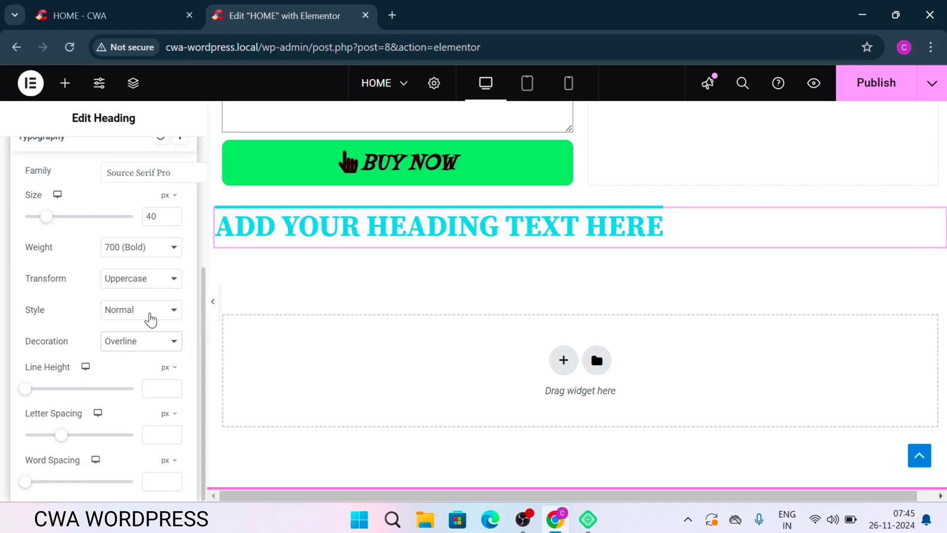
pyautogui.click(149, 343)
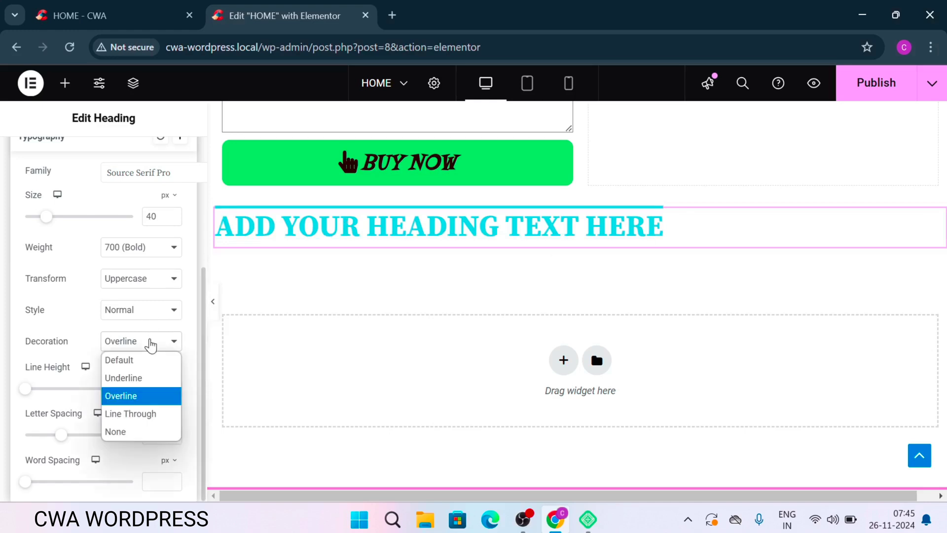
pyautogui.click(150, 414)
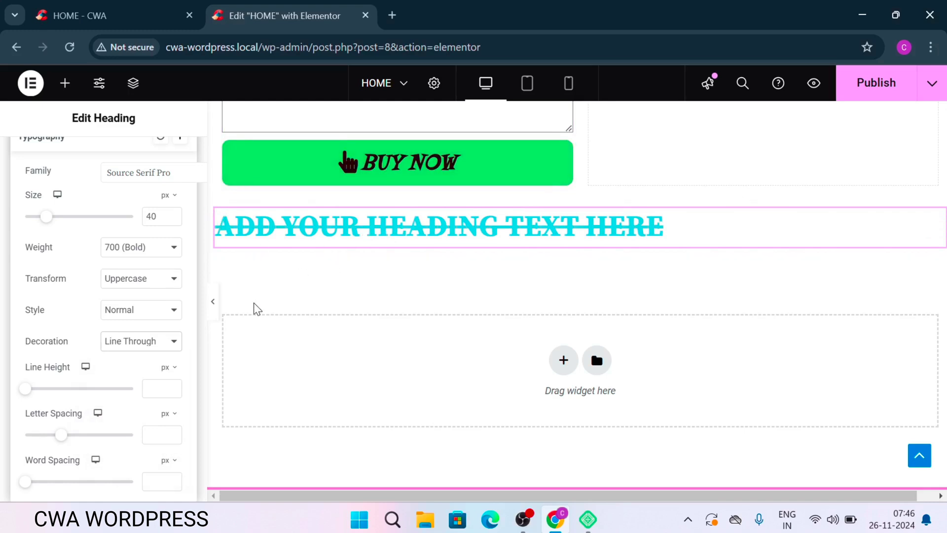
pyautogui.click(153, 347)
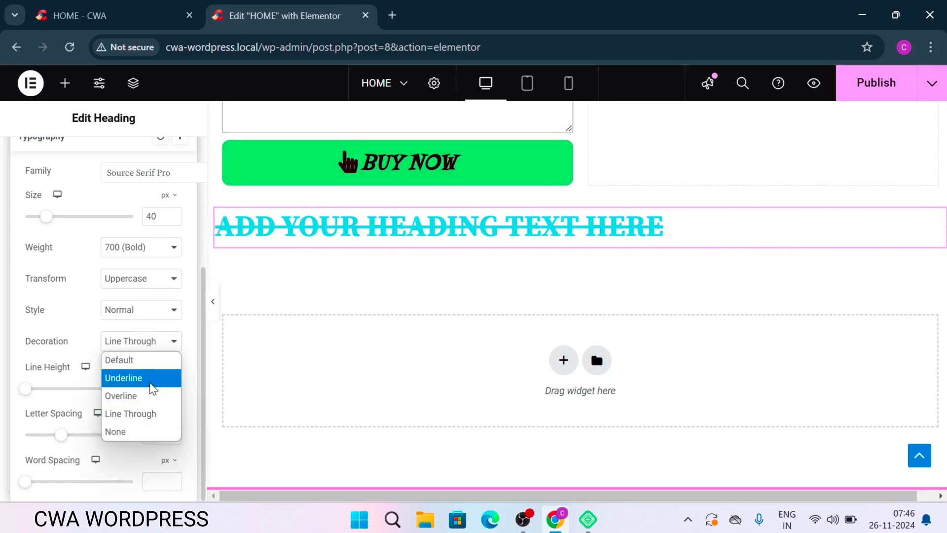
pyautogui.click(148, 365)
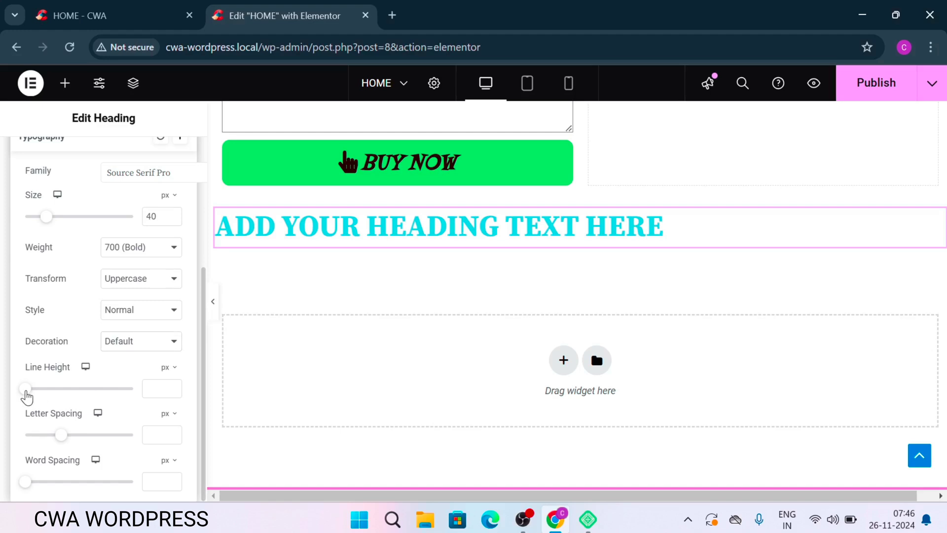
# Step: Set the heading's line height to 30 px and its letter spacing to 0.7 px
pyautogui.moveTo(26, 392); pyautogui.dragTo(59, 394)
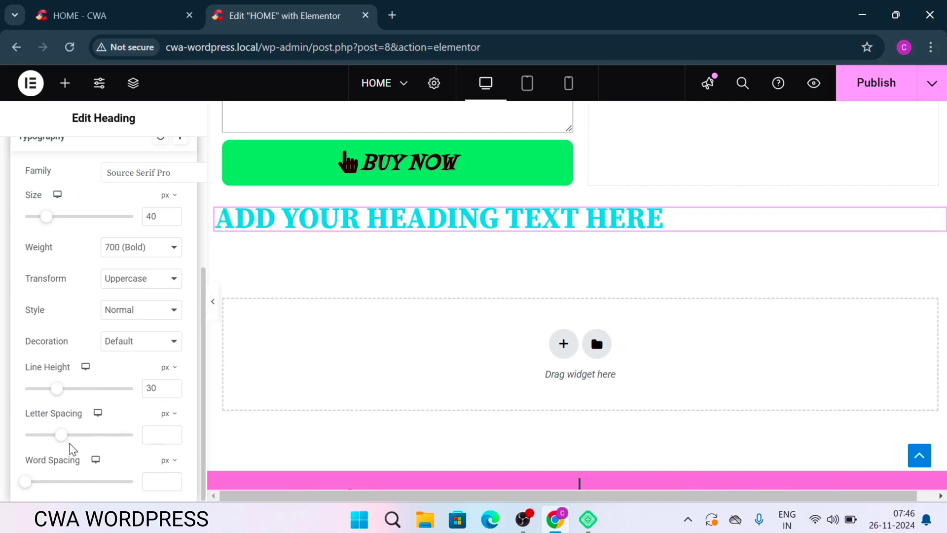
pyautogui.moveTo(67, 439)
pyautogui.mouseDown()
pyautogui.moveTo(157, 437)
pyautogui.moveTo(58, 434)
pyautogui.moveTo(76, 437)
pyautogui.moveTo(68, 436)
pyautogui.mouseUp()
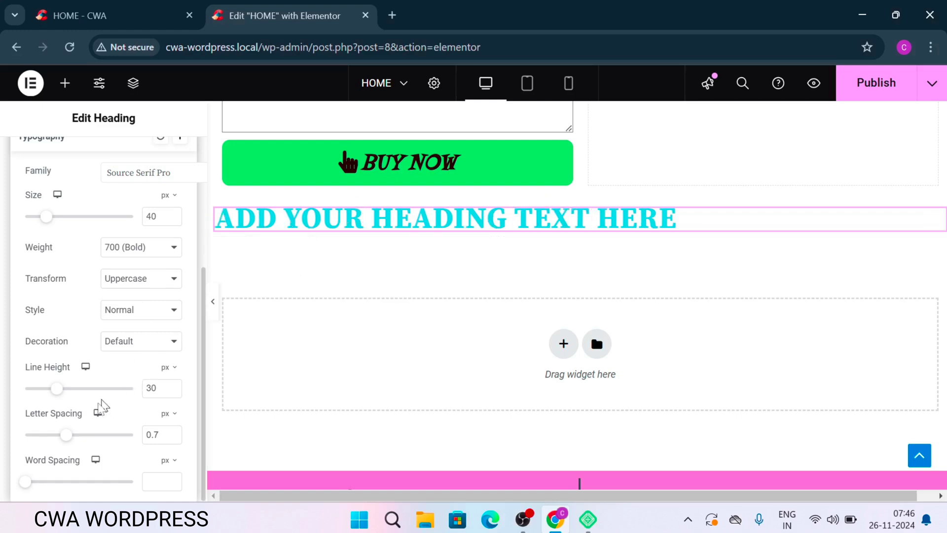
# Step: Set the heading's word spacing to 11 px
pyautogui.moveTo(31, 486); pyautogui.dragTo(57, 489)
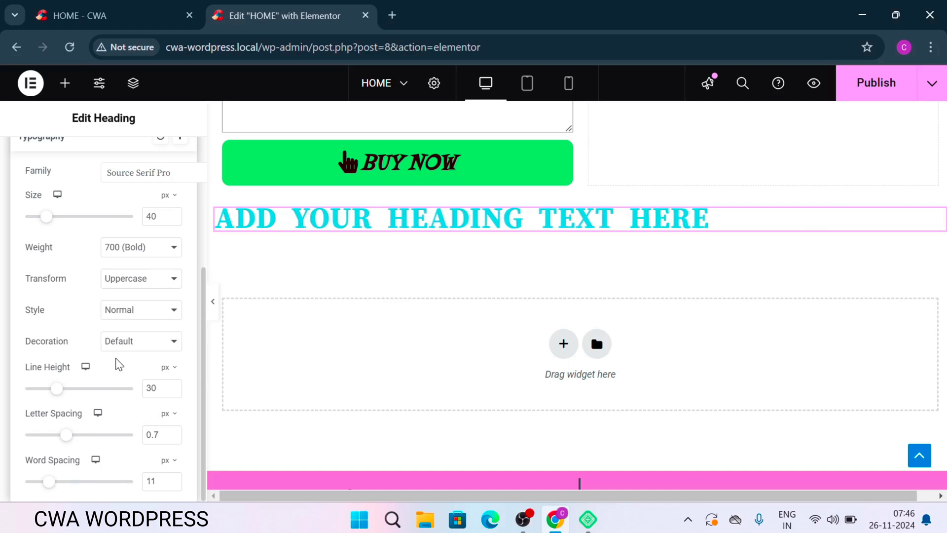
pyautogui.scroll(3, 119, 365)
pyautogui.scroll(-3, 119, 364)
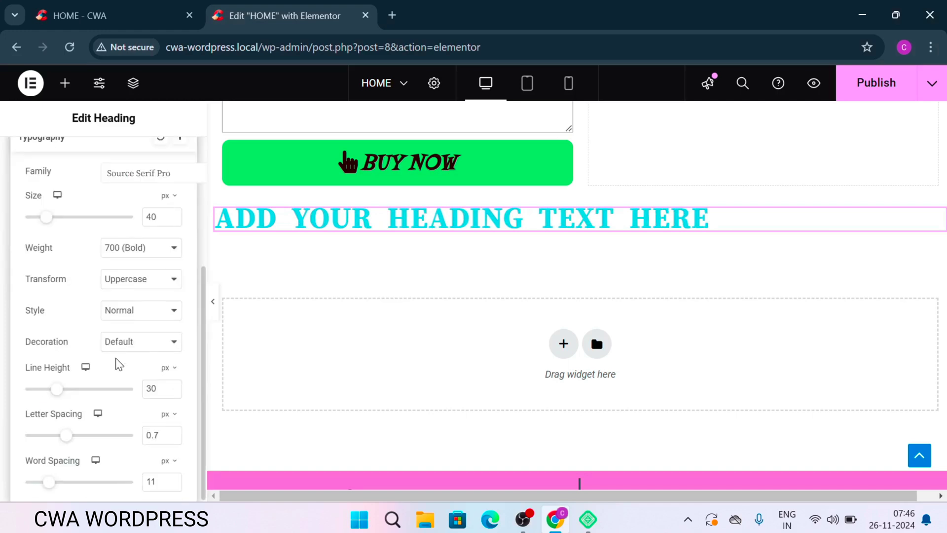
pyautogui.scroll(2, 119, 364)
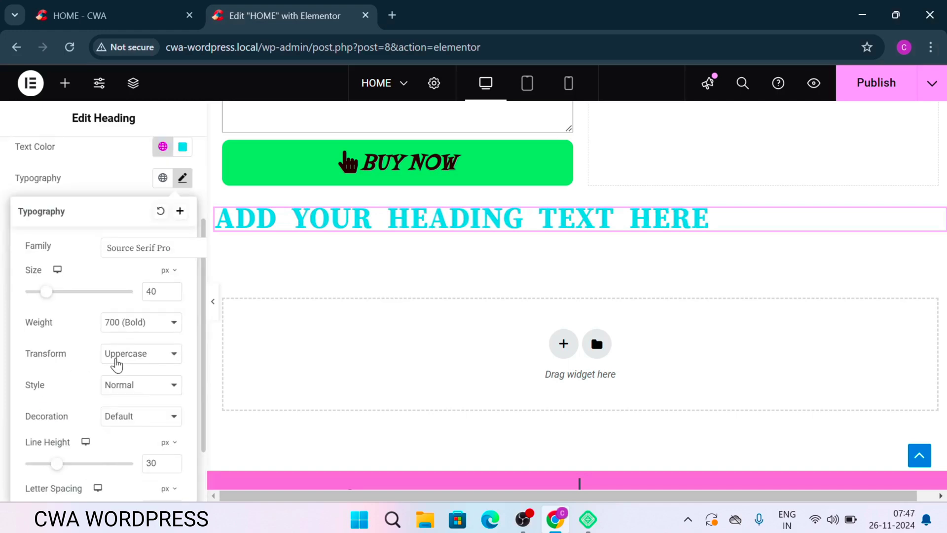